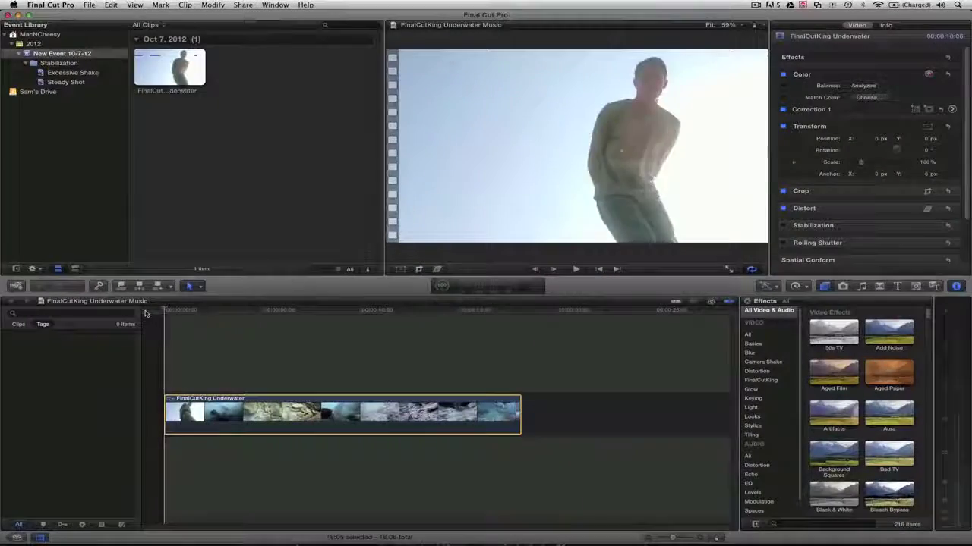
key("space")
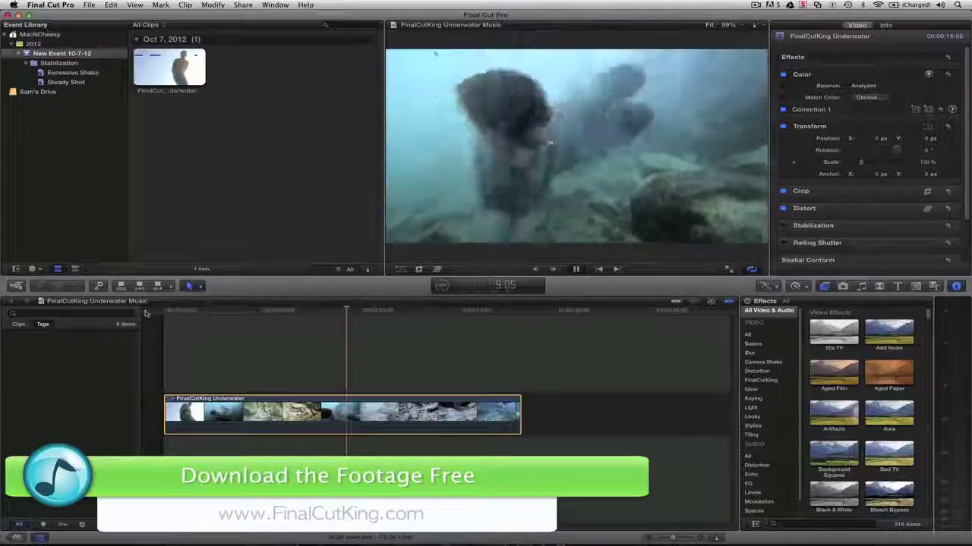
key("space")
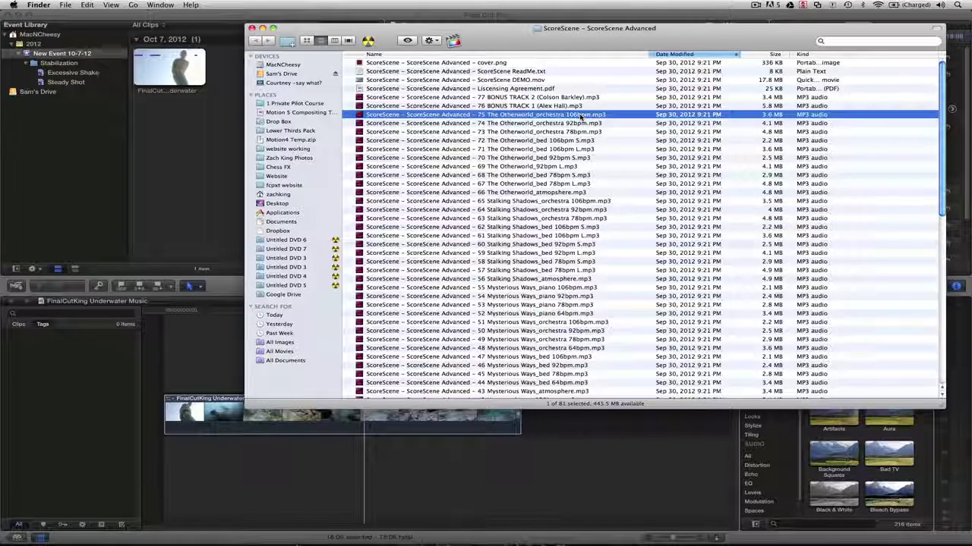
- Move past Otherworld_orchestra 78bpm and audition Hope_orchestra 120bpm in Quick Look
left_click(573, 132)
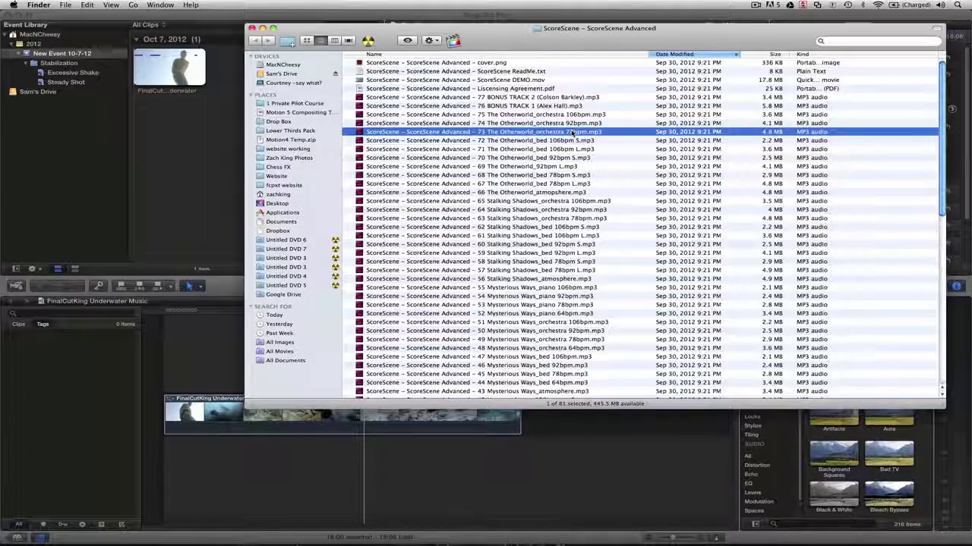
scroll(573, 132, "down", 4)
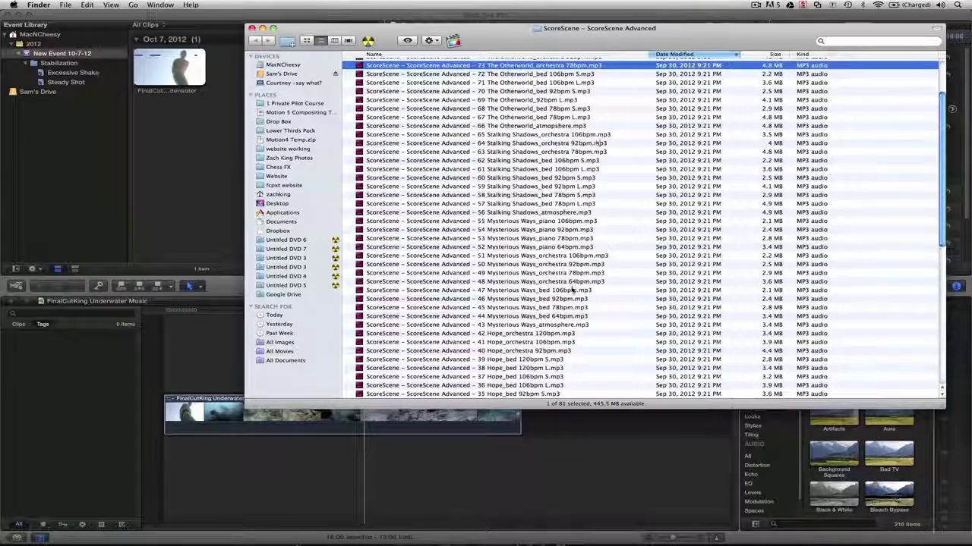
scroll(573, 290, "down", 2)
scroll(573, 288, "down", 2)
scroll(573, 286, "down", 2)
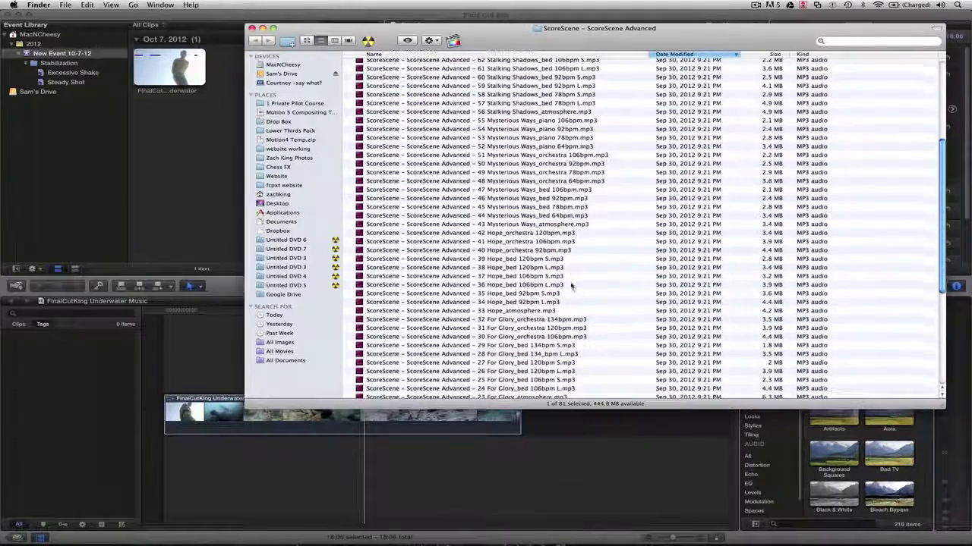
left_click(556, 234)
key("space")
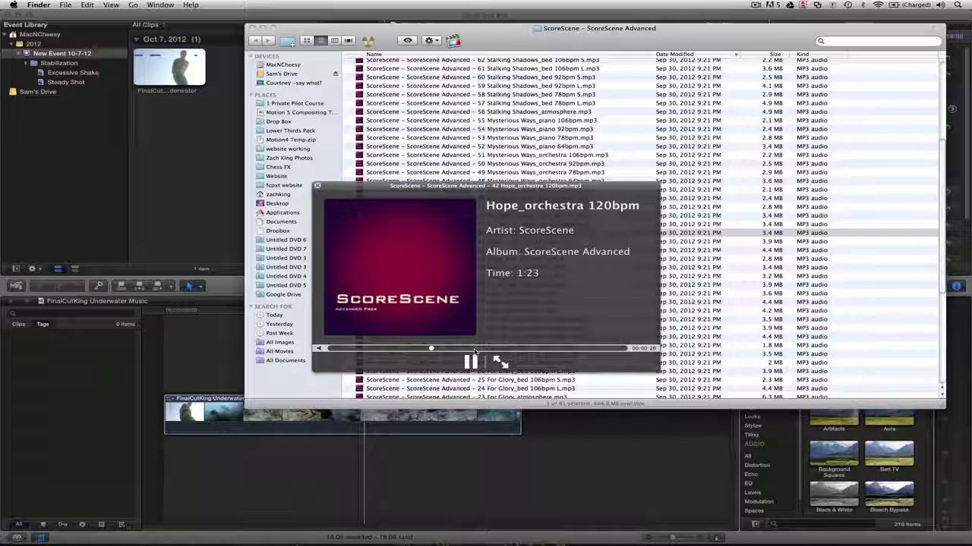
key("space")
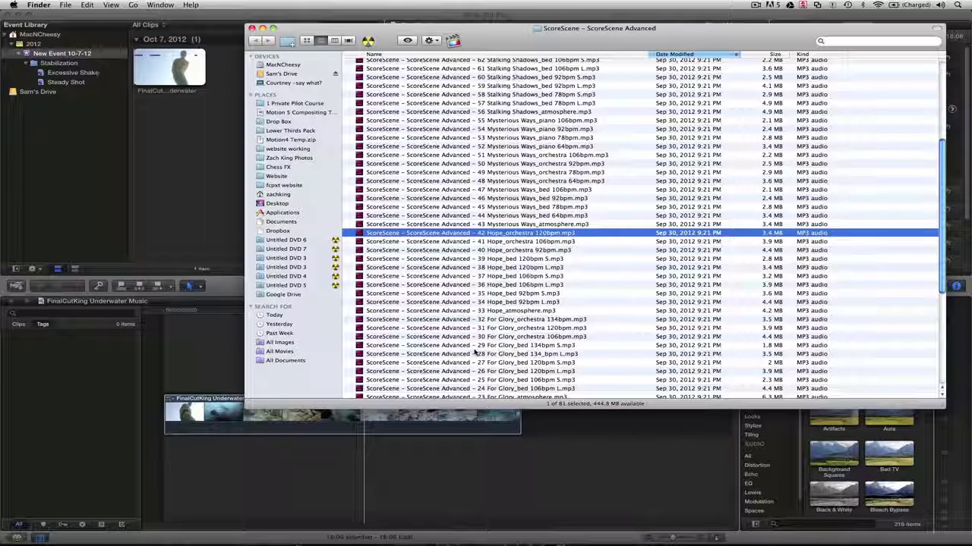
- Scroll through the rest of the ScoreScene Advanced folder's contents
scroll(526, 305, "down", 3)
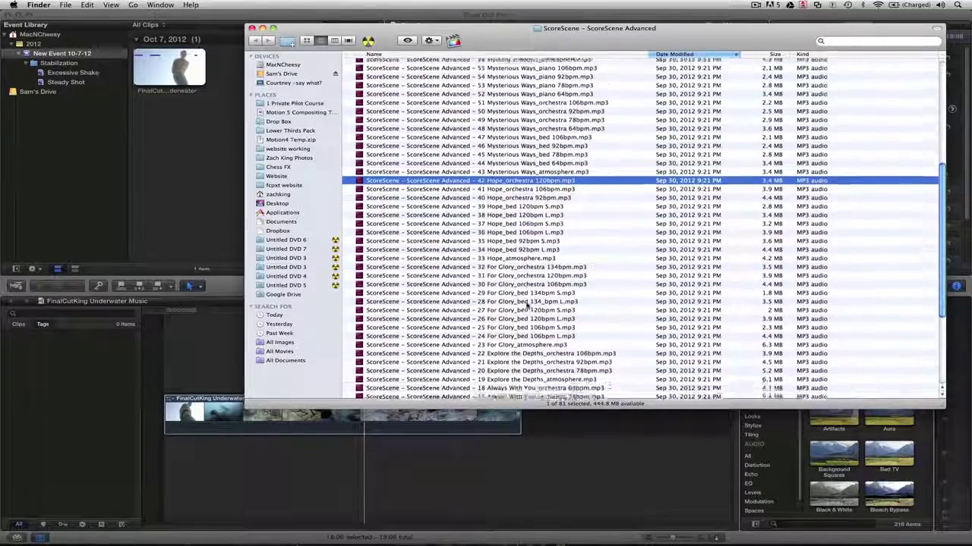
scroll(527, 305, "down", 2)
scroll(573, 244, "down", 1)
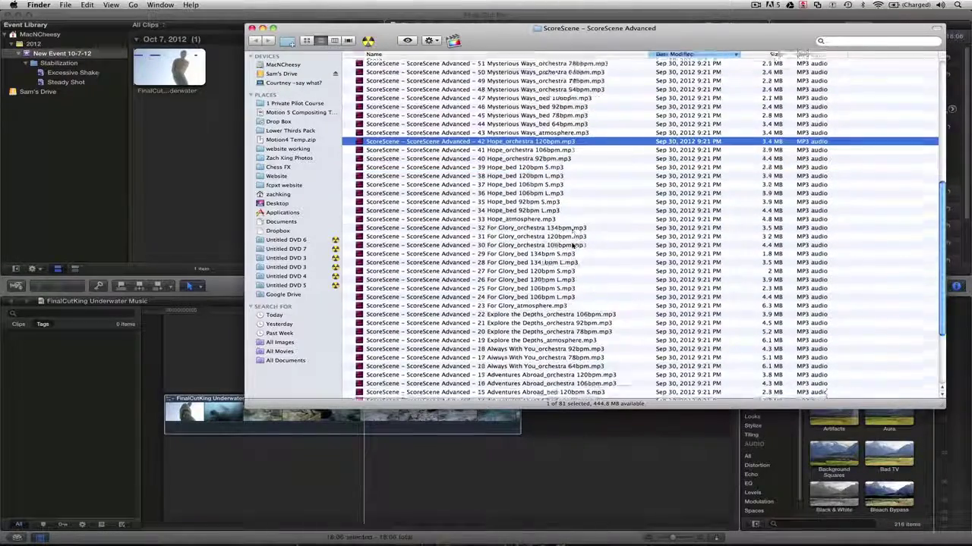
scroll(573, 244, "down", 2)
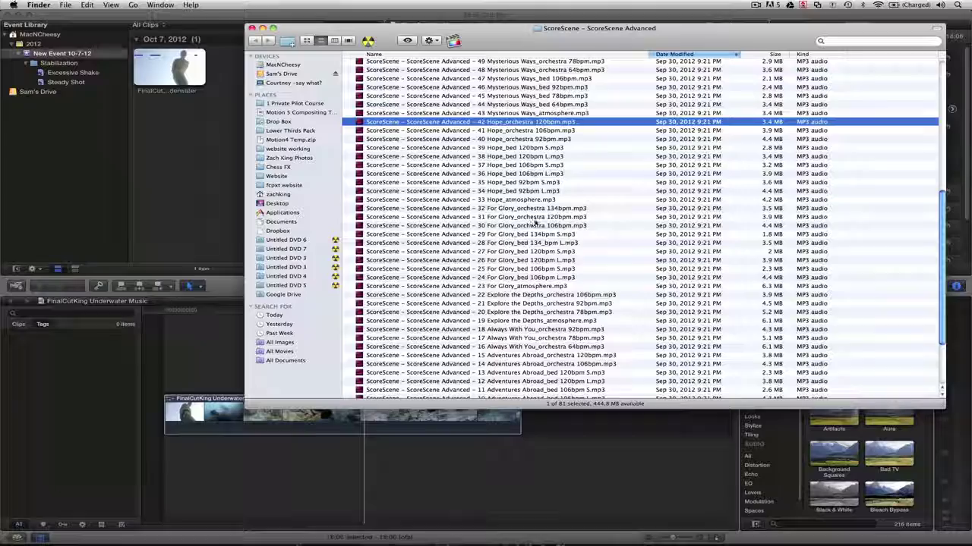
scroll(535, 222, "up", 5)
scroll(589, 271, "up", 10)
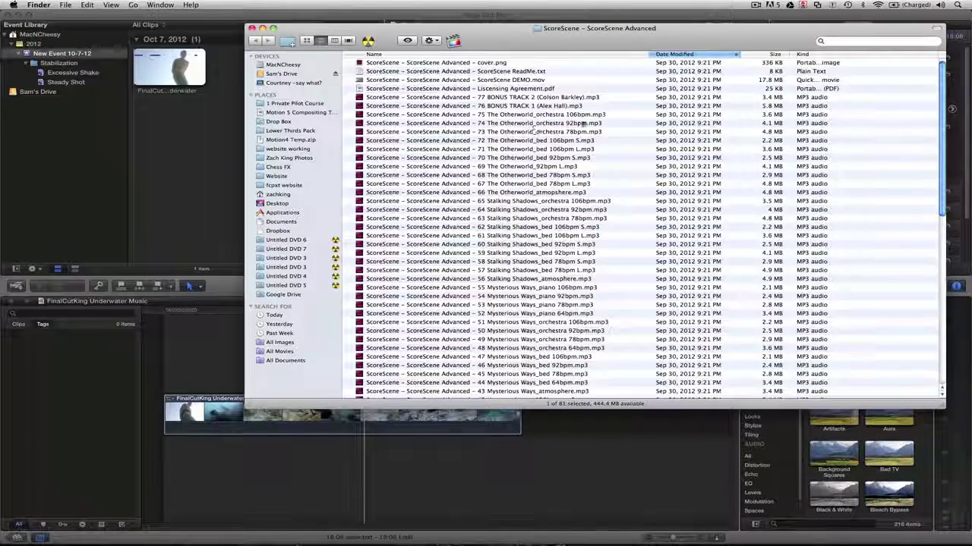
- Browse For Glory and Stalking Shadows, then audition The Otherworld complete track
scroll(558, 140, "down", 15)
left_click(558, 141)
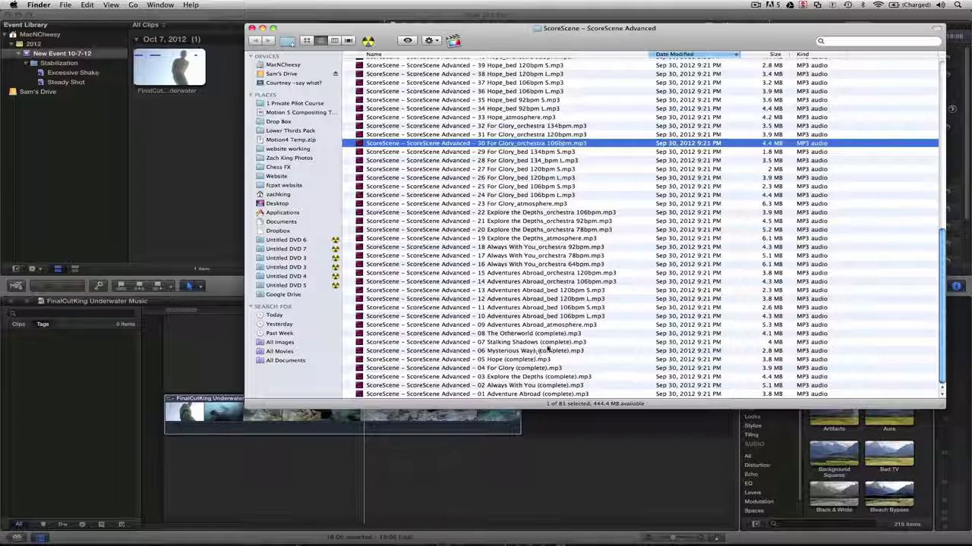
left_click(562, 343)
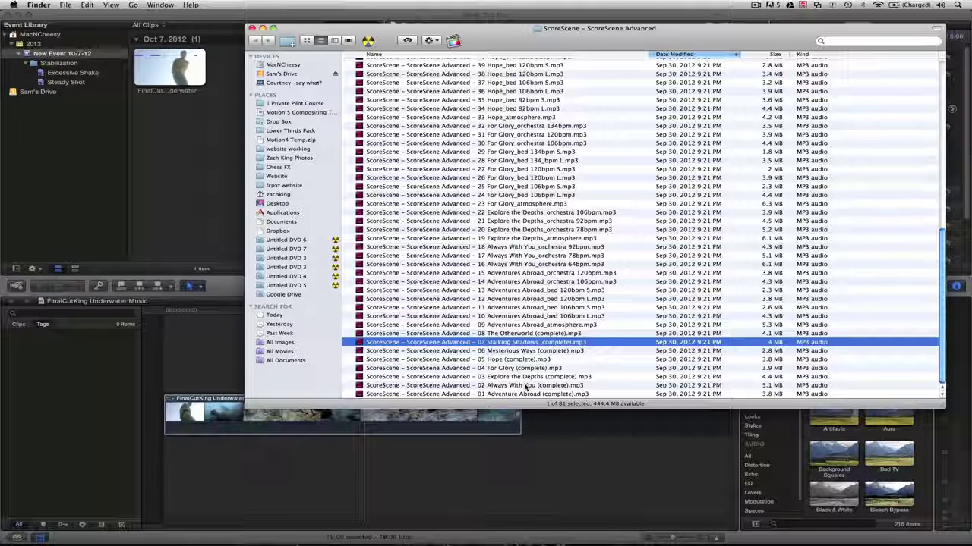
key("Up")
key("space")
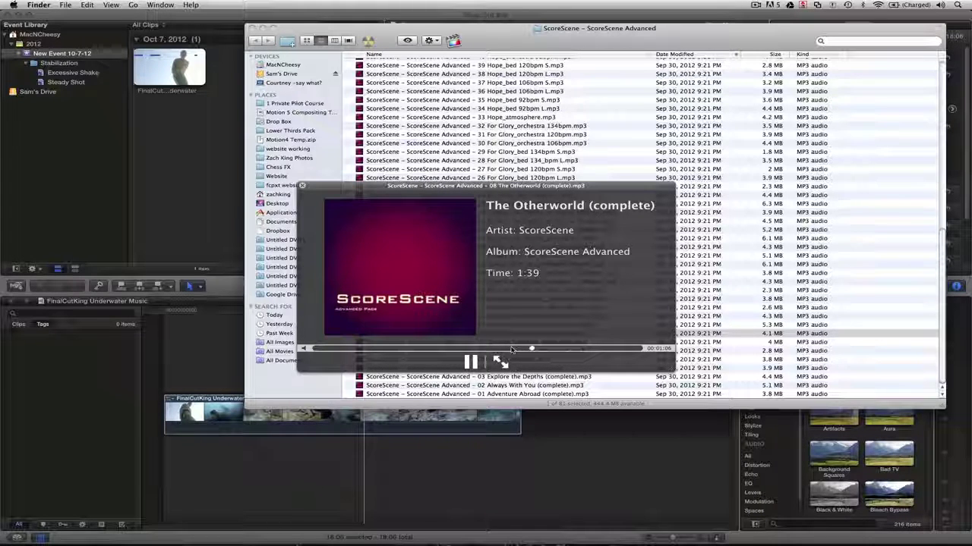
key("space")
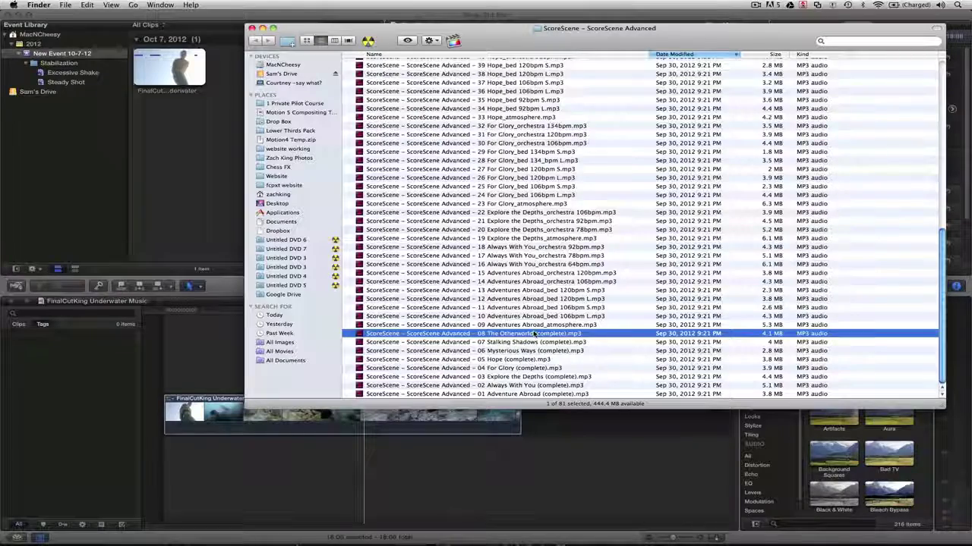
scroll(533, 334, "up", 15)
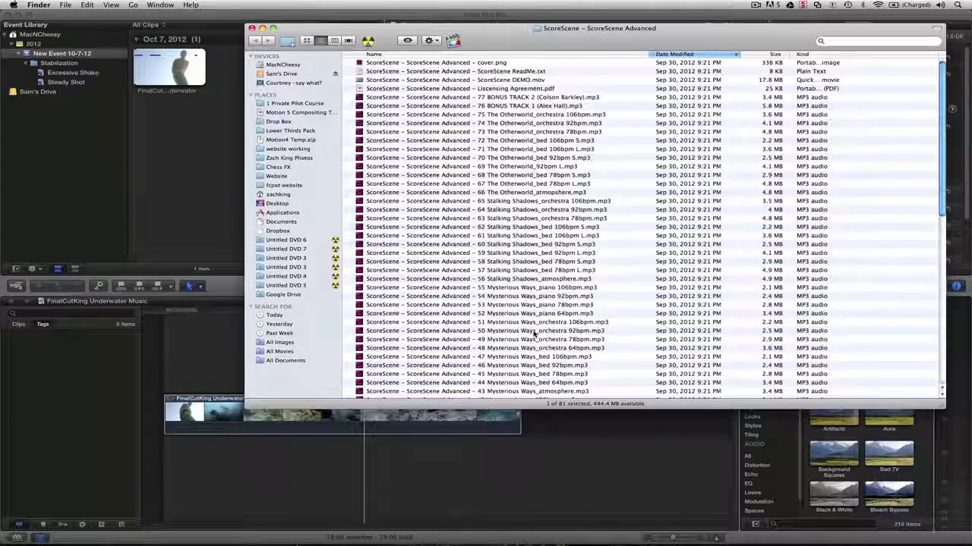
- Preview 75 The Otherworld_orchestra 106bpm and place it under the underwater video
left_click(545, 115)
left_click_drag(545, 116, 608, 280)
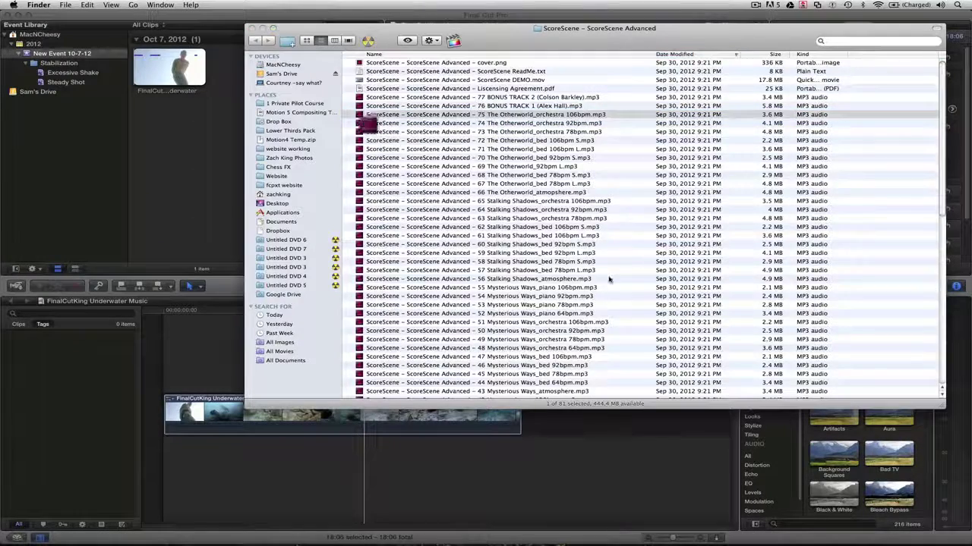
left_click(512, 349)
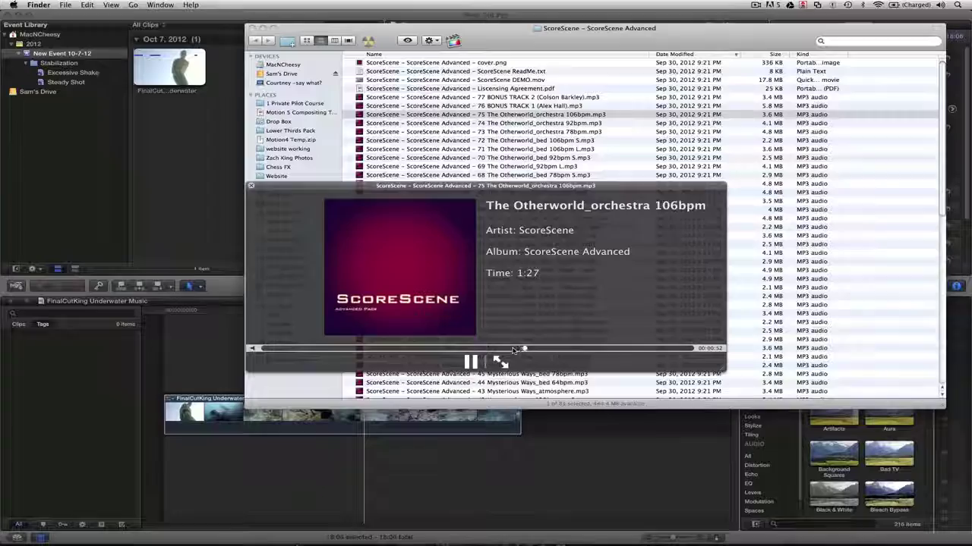
key("space")
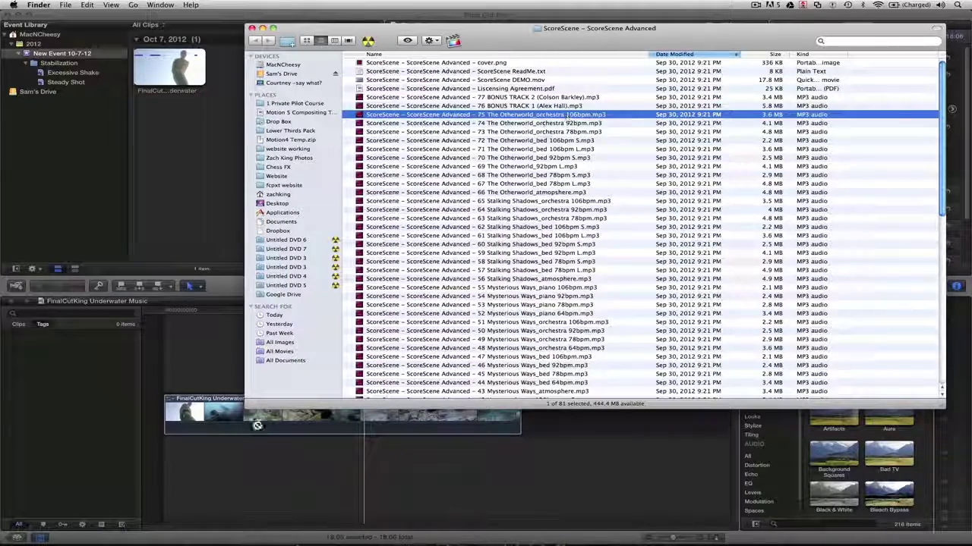
mouse_move(257, 426)
left_mouse_down()
mouse_move(167, 448)
mouse_move(388, 446)
mouse_move(172, 449)
left_mouse_up()
- Fit the timeline and trim the orchestra clip's end to about 32 seconds
left_click(167, 448)
key("shift+z")
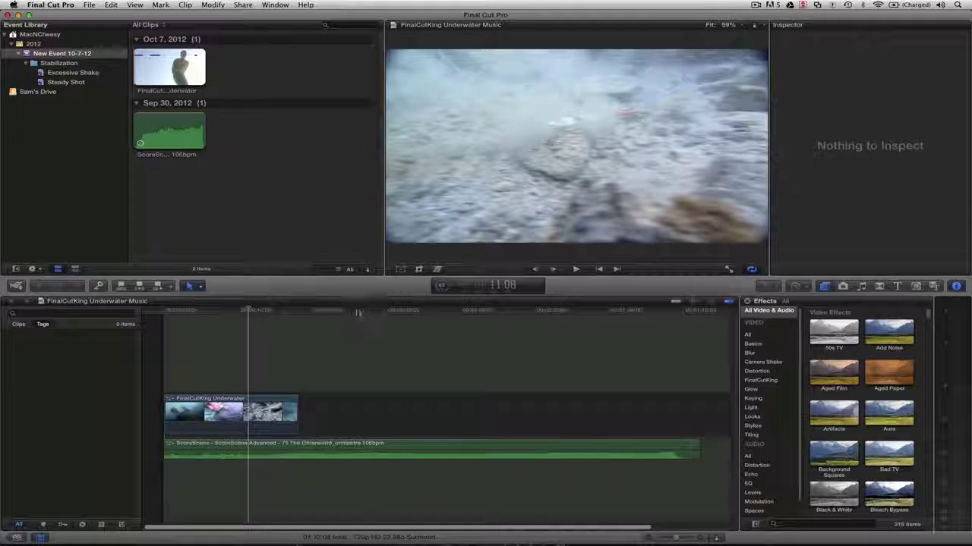
left_click(380, 312)
key("space")
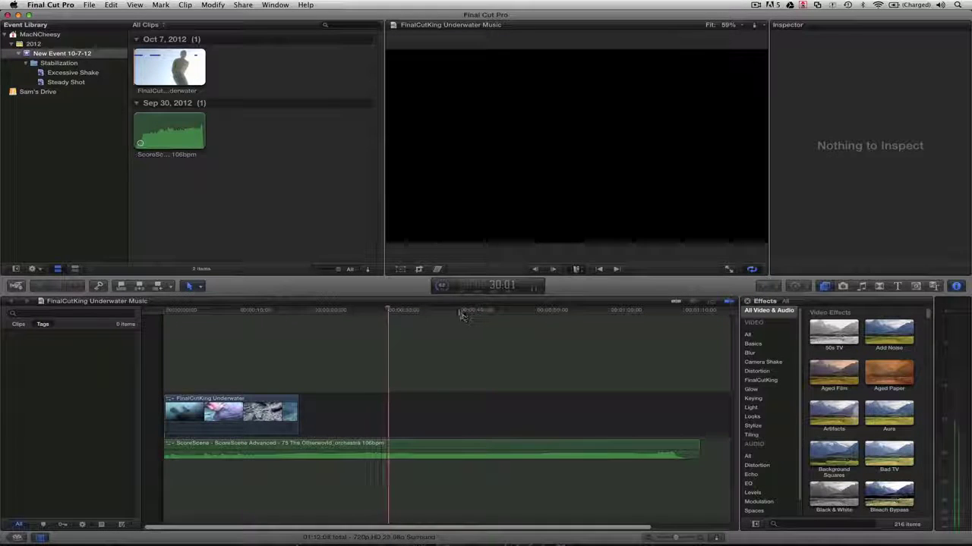
left_click(460, 312)
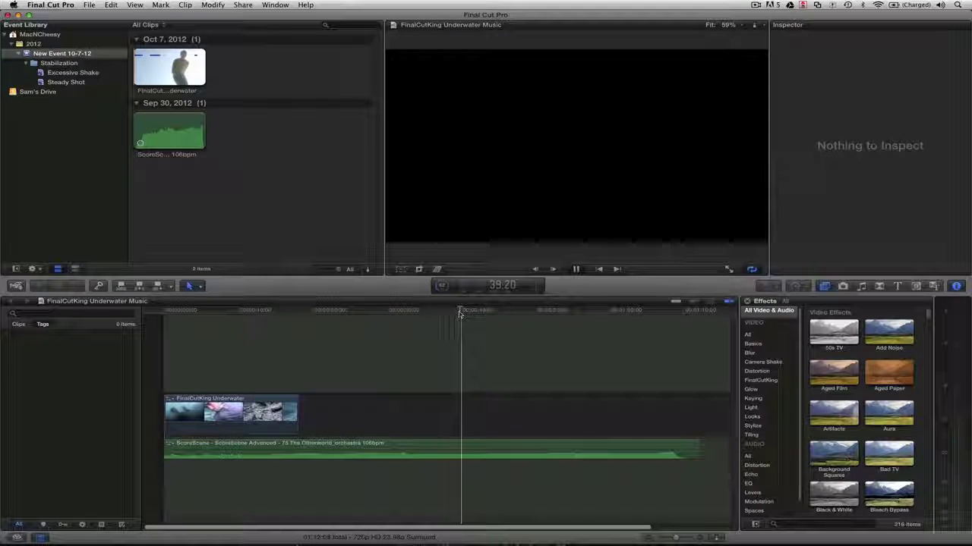
left_click(406, 311)
key("space")
key("space")
left_click_drag(336, 449, 201, 448)
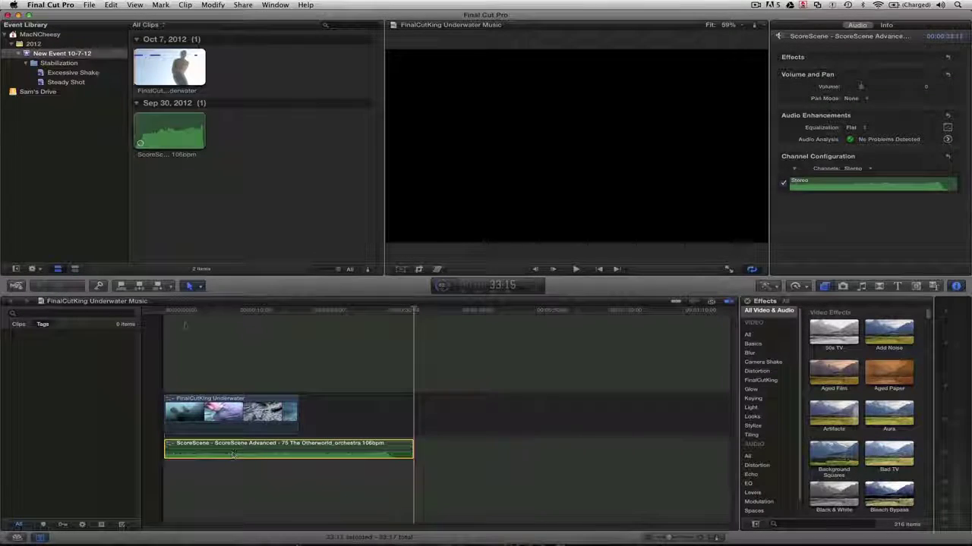
- Play the project full screen from the start, then exit
left_click(181, 319)
key("super+shift+f")
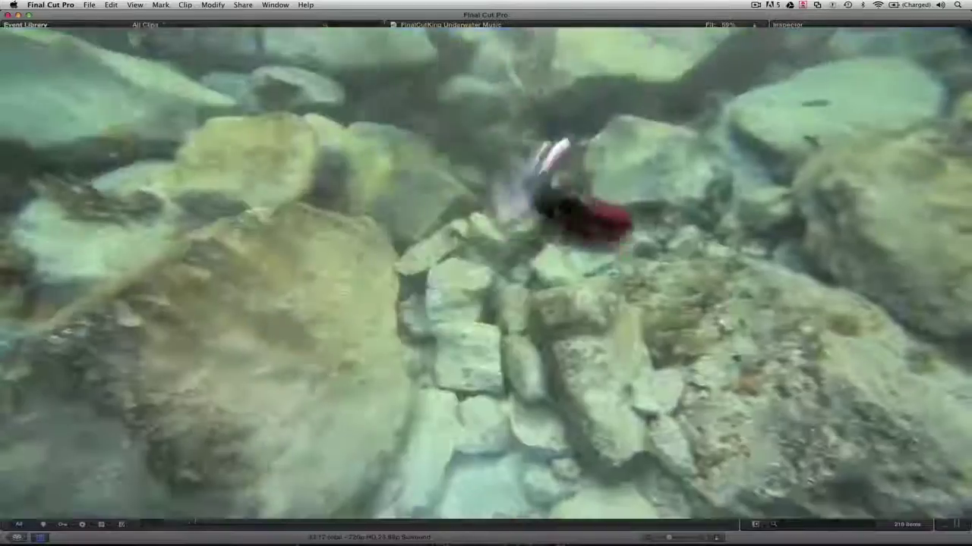
key("Escape")
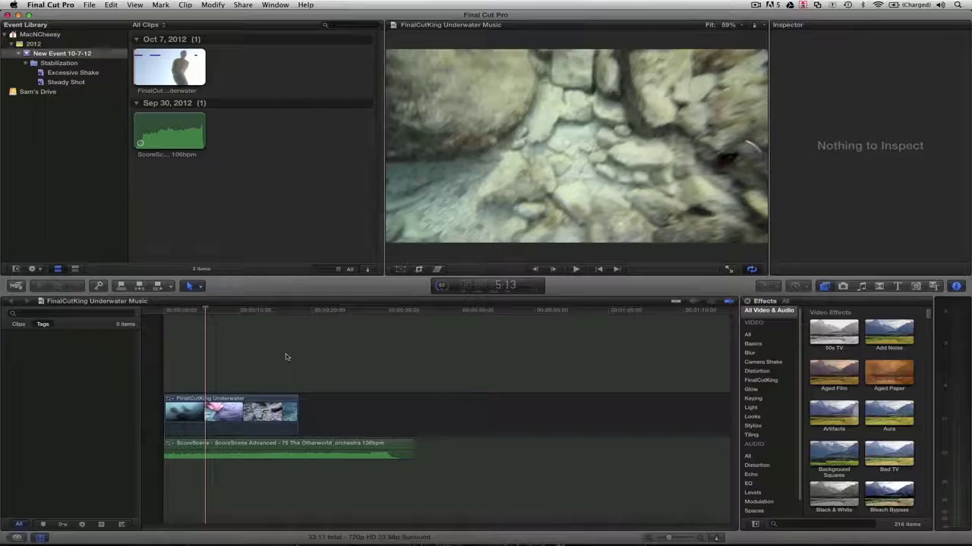
- Back in the ScoreScene folder, audition the Otherworld_bed 106bpm S track
key("shift+super+r")
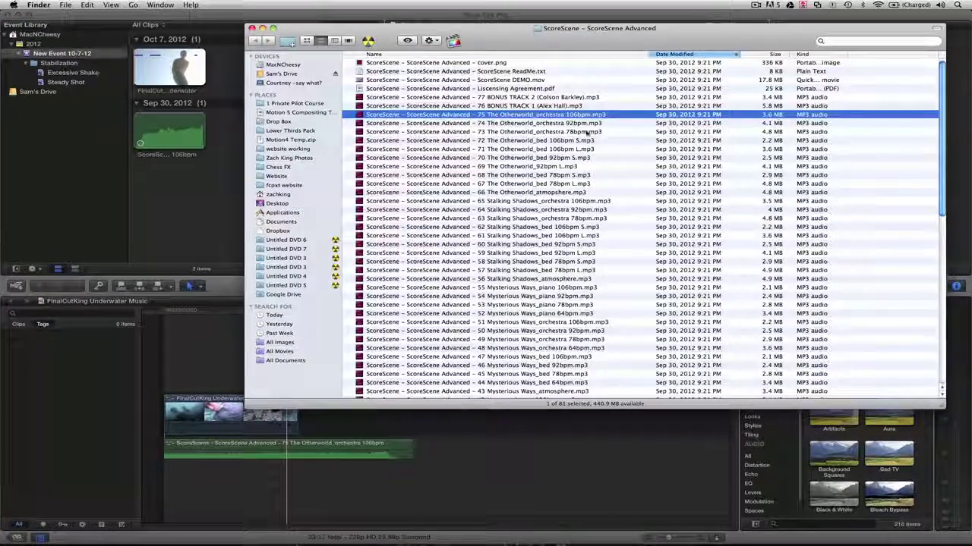
scroll(586, 132, "down", 2)
left_click(580, 133)
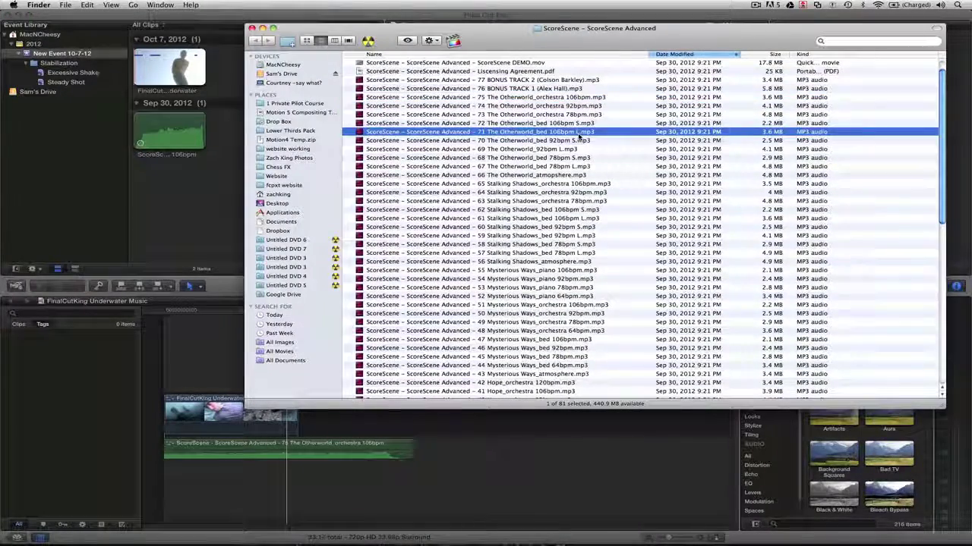
left_click(560, 125)
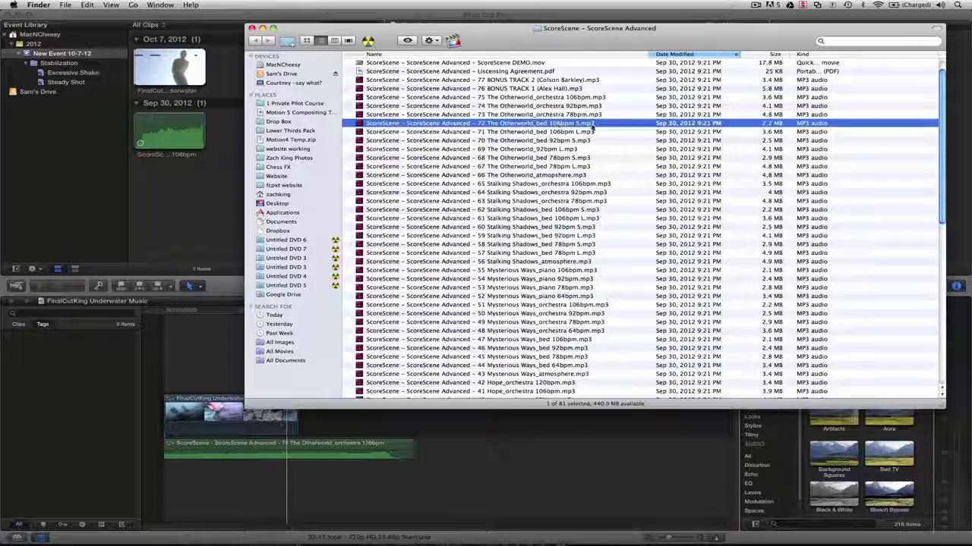
key("space")
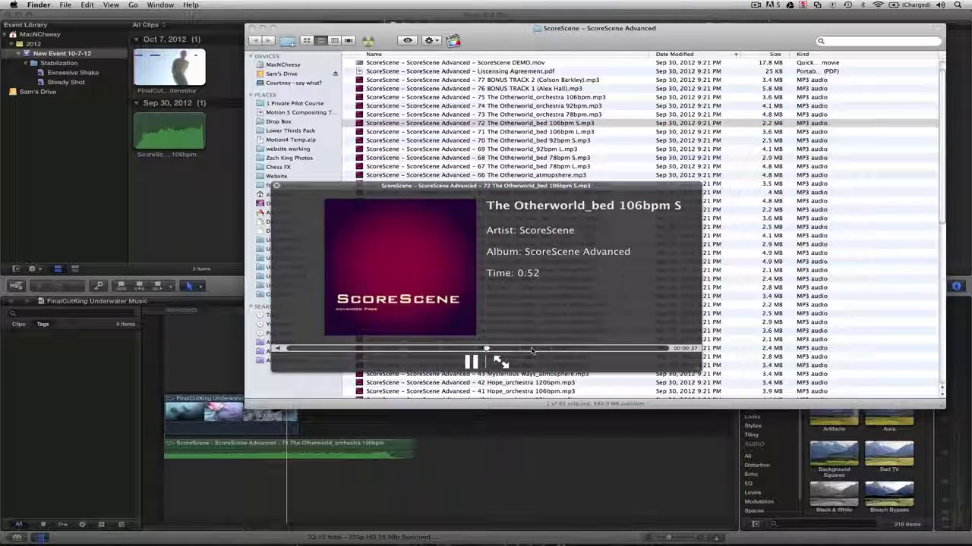
key("space")
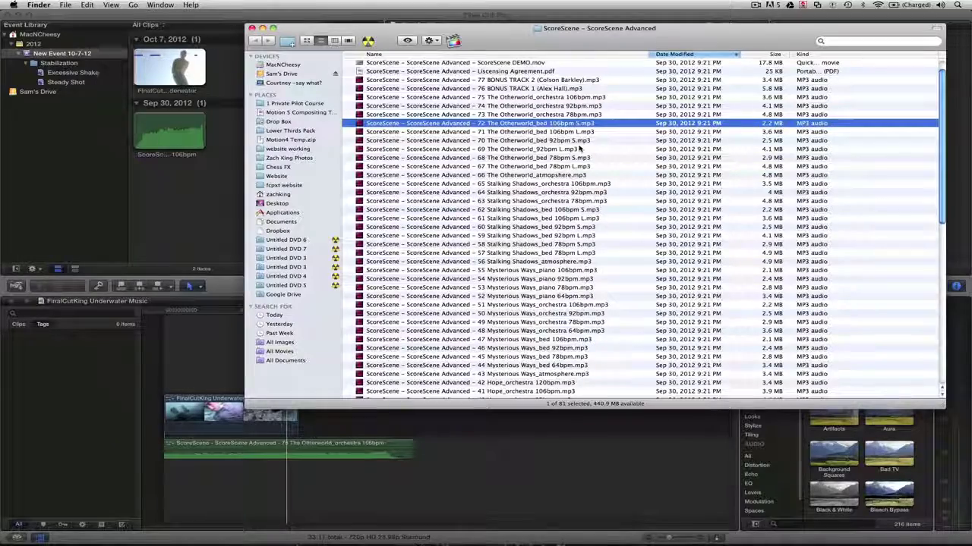
- Preview For Glory_bed 106bpm S and drag it below the orchestra clip
scroll(579, 148, "down", 2)
scroll(579, 148, "down", 4)
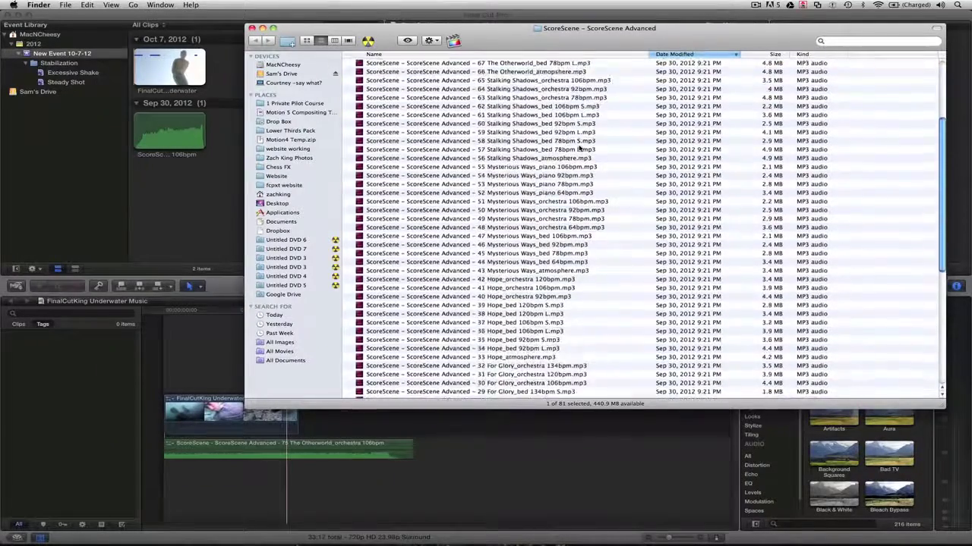
scroll(579, 148, "down", 2)
scroll(579, 148, "down", 3)
scroll(562, 190, "down", 3)
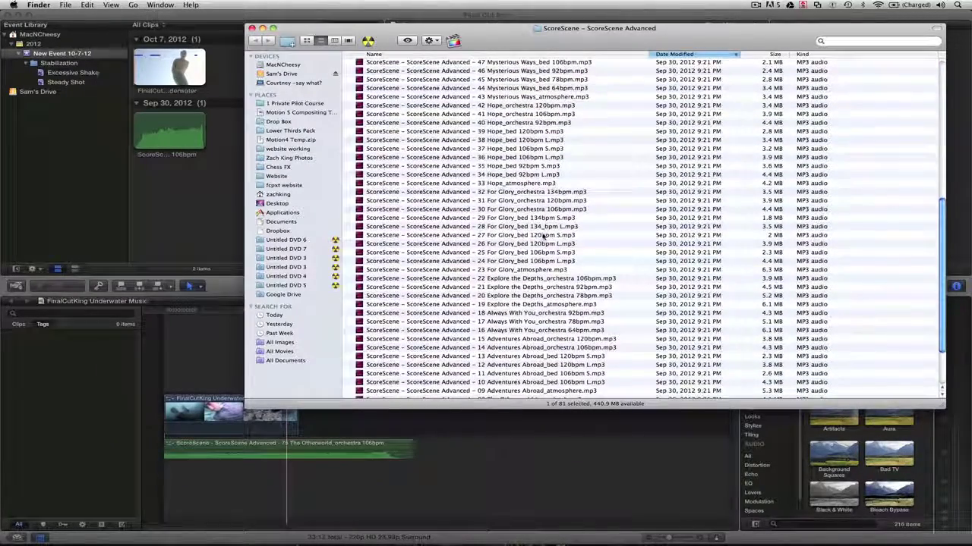
left_click(544, 252)
key("space")
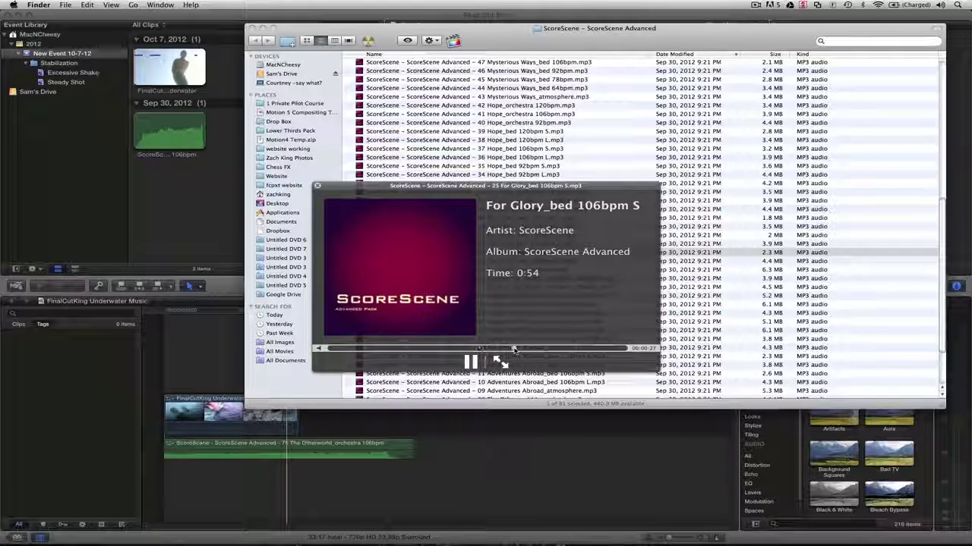
left_click_drag(515, 350, 529, 351)
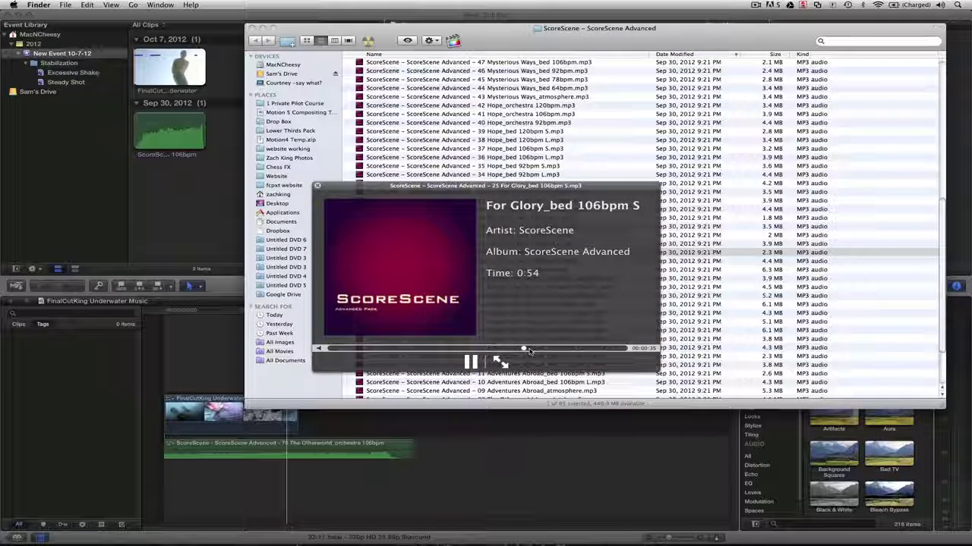
key("space")
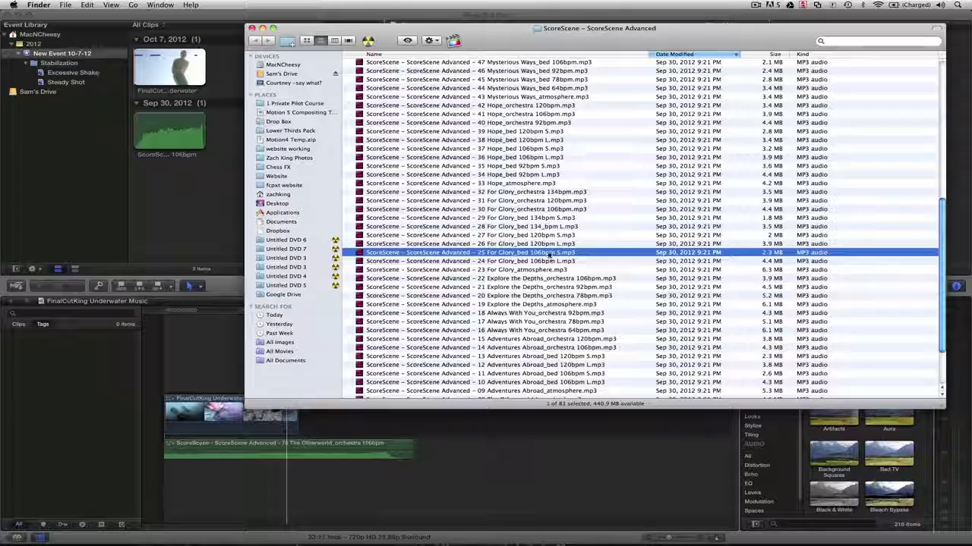
left_click_drag(515, 258, 187, 476)
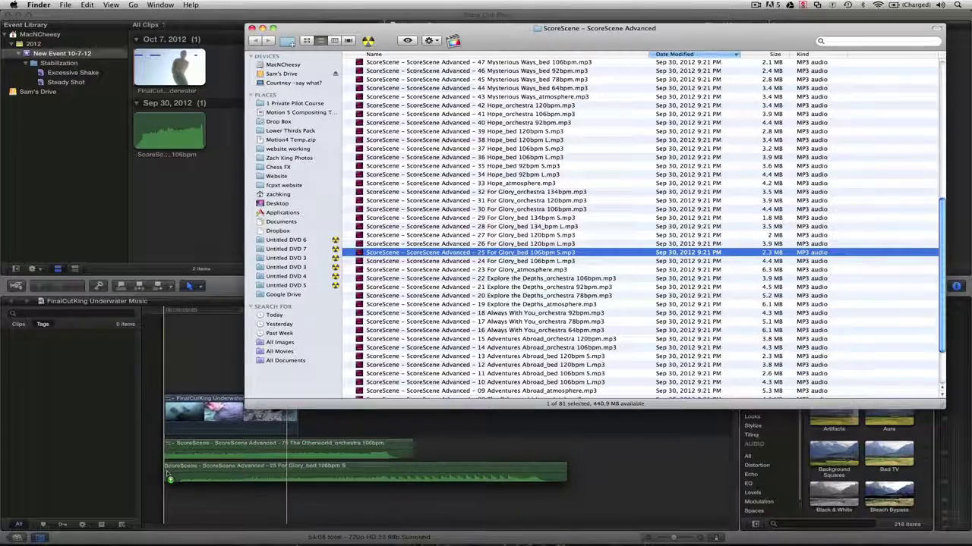
- Trim the start off the For Glory bed clip and reposition it under the orchestra
left_click(225, 501)
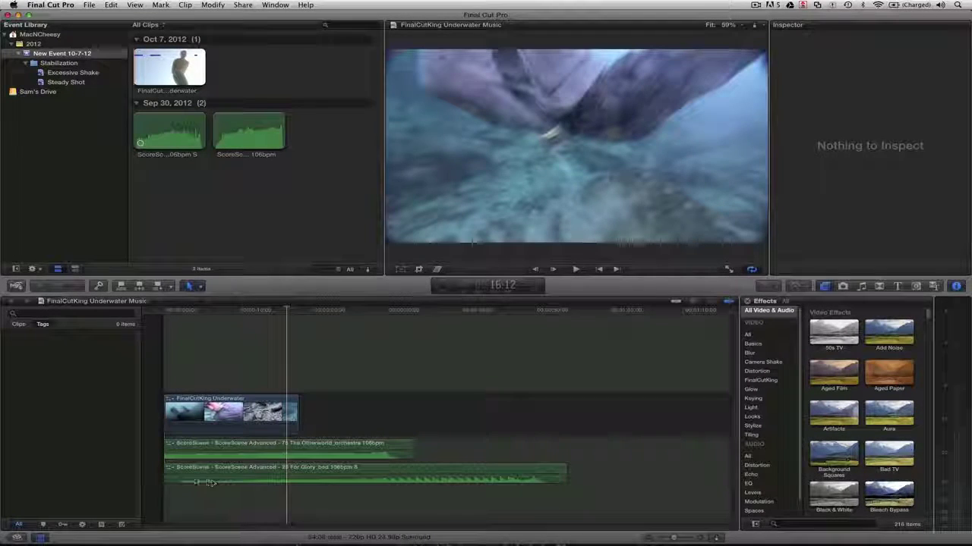
left_click(382, 494)
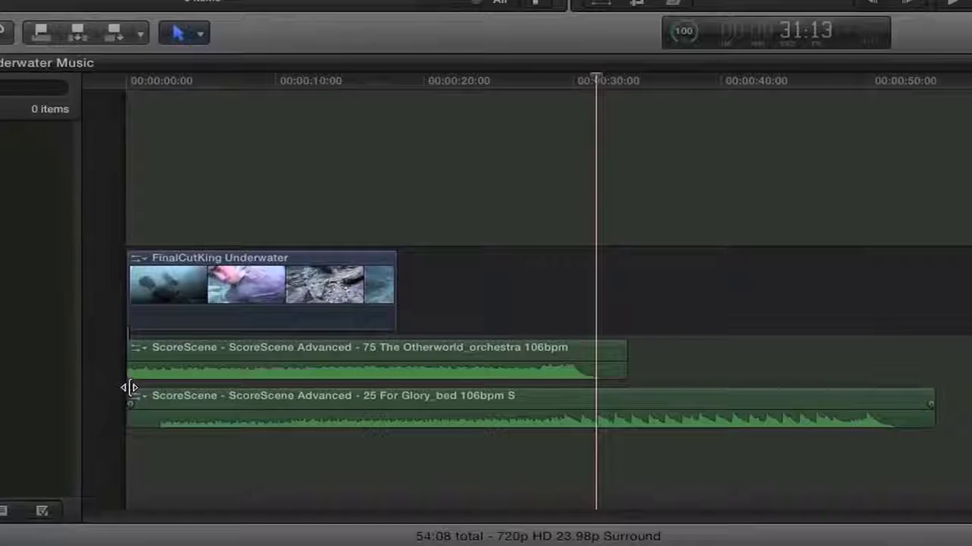
left_click_drag(169, 464, 248, 461)
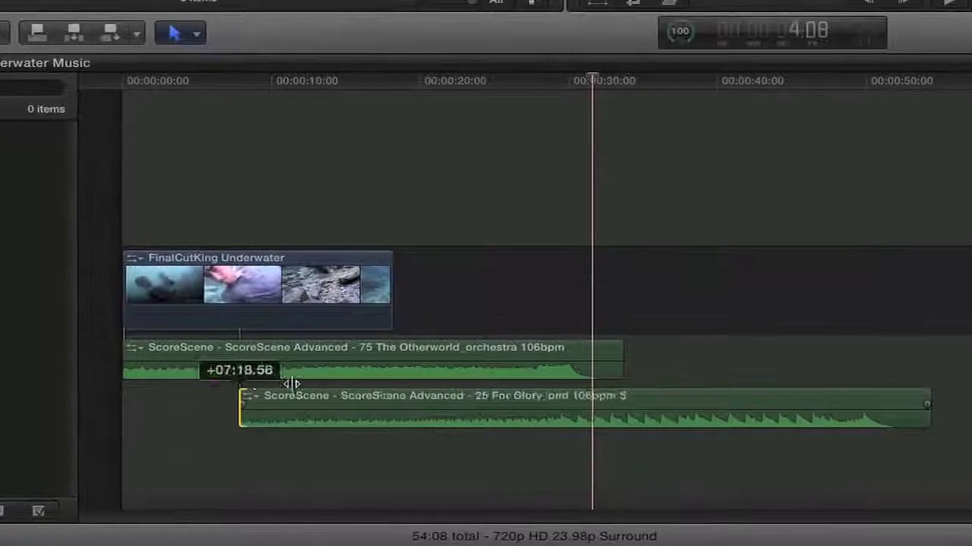
mouse_move(292, 383)
left_mouse_down()
mouse_move(383, 395)
mouse_move(141, 402)
left_mouse_up()
left_click(191, 221)
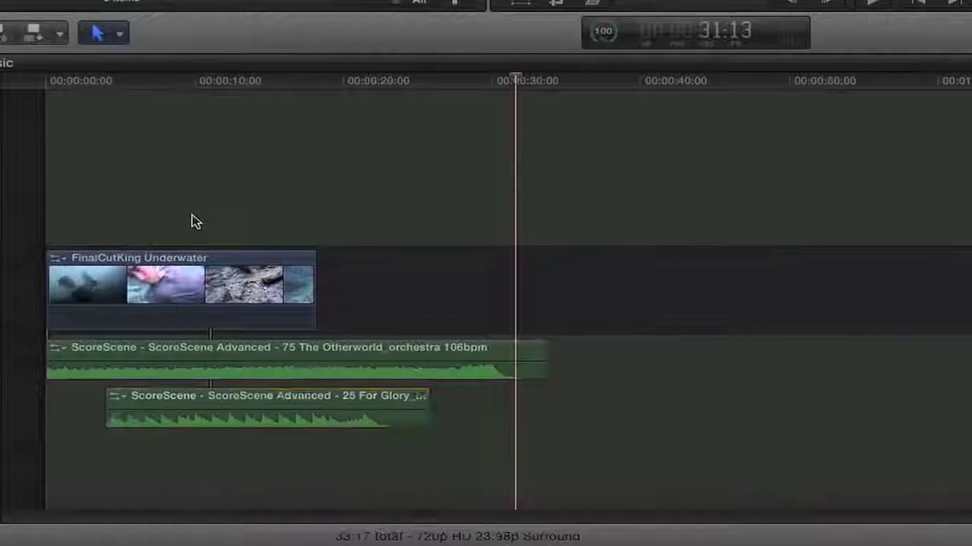
- Play the project from the start, select the bed clip, and park at about 4 seconds
left_click(27, 84)
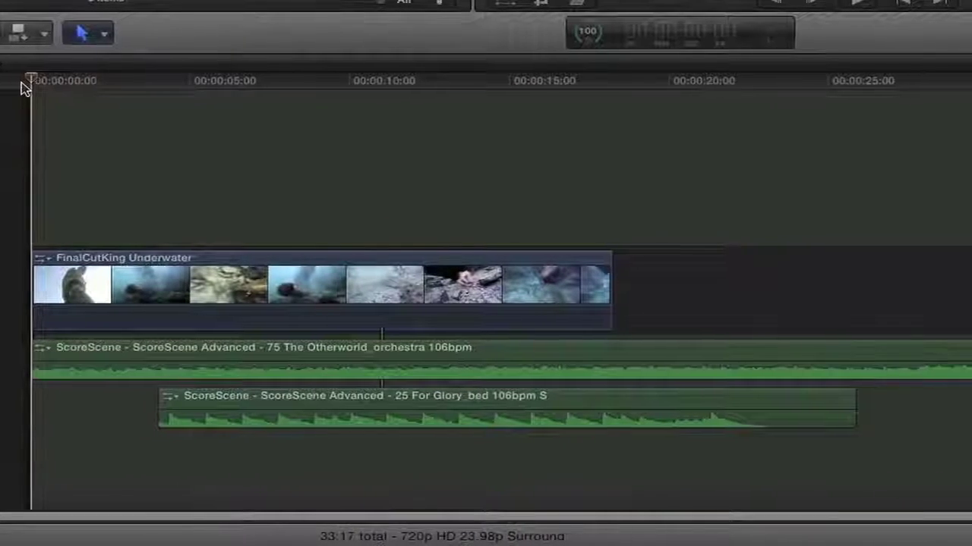
key("space")
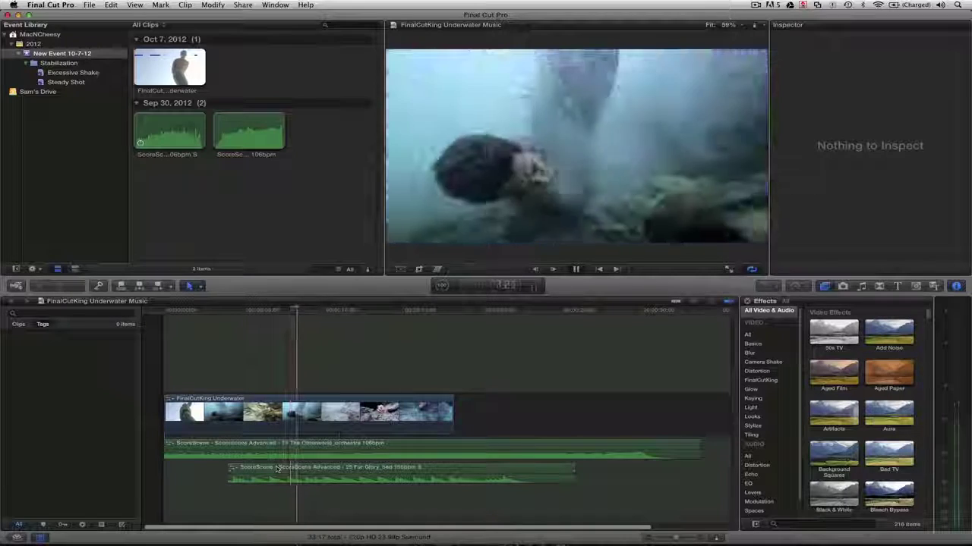
left_click(278, 468)
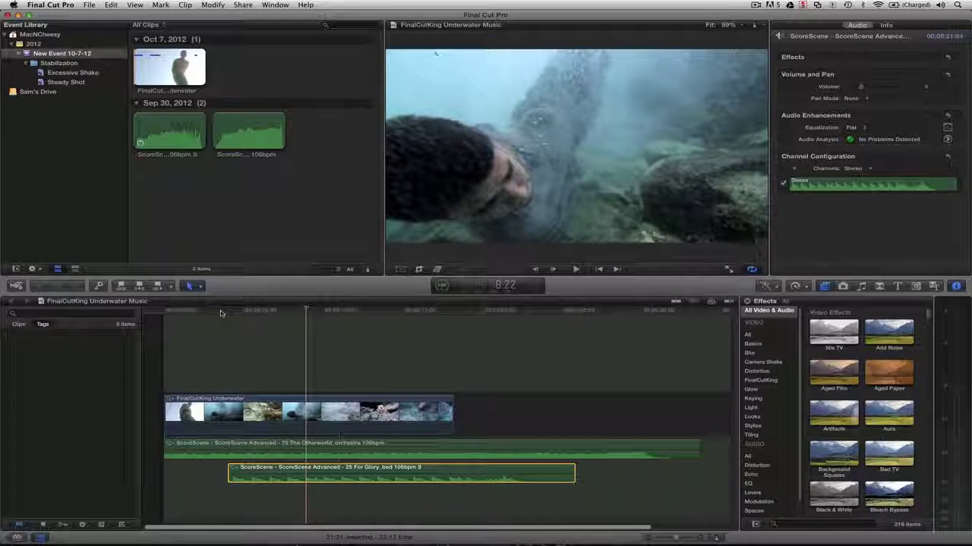
left_click_drag(221, 313, 229, 313)
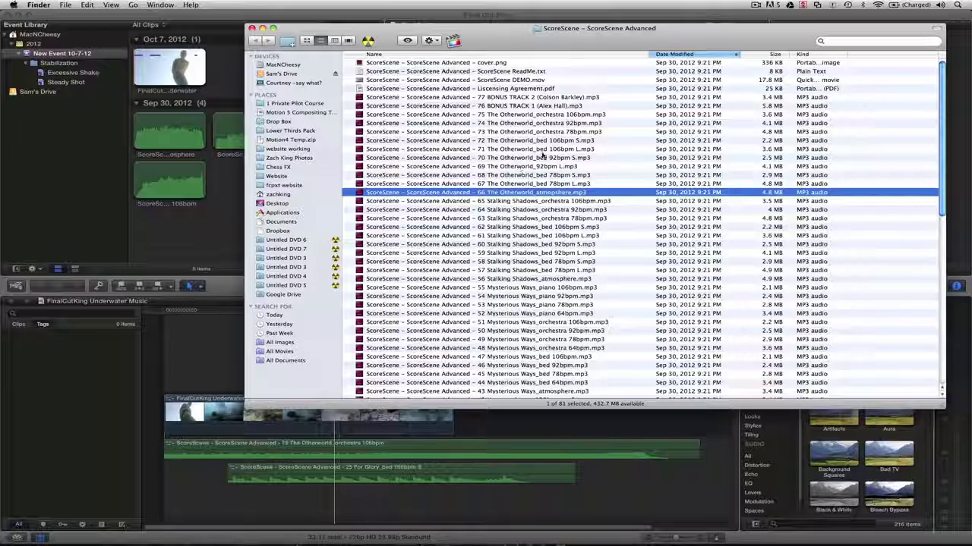
- Preview 66 The Otherworld_atmosphere, drop it beneath the bed clip, and play the mix
key("space")
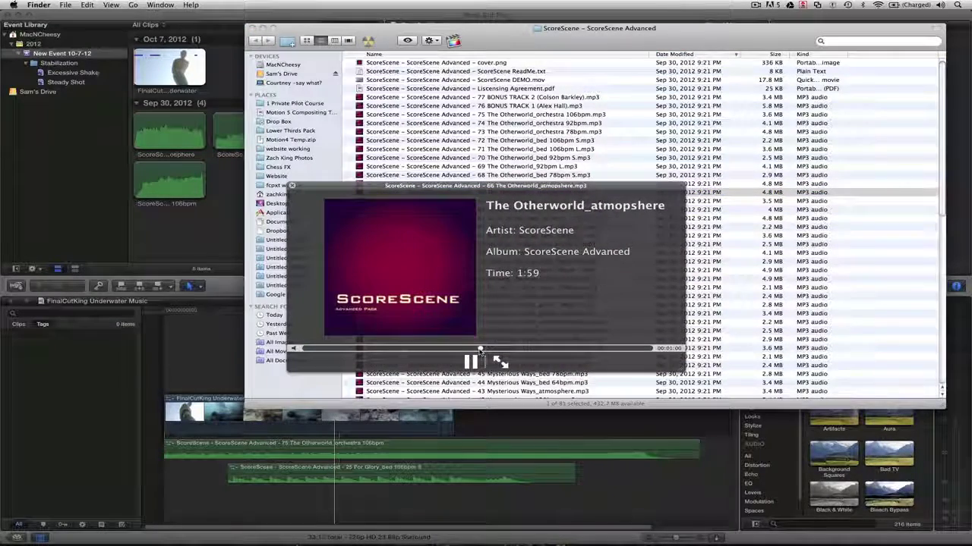
key("space")
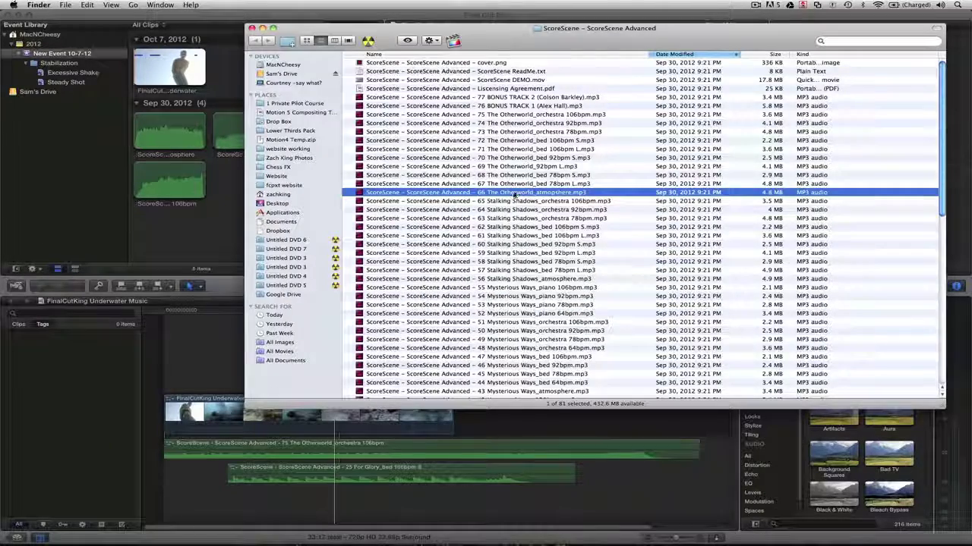
left_click_drag(535, 200, 228, 501)
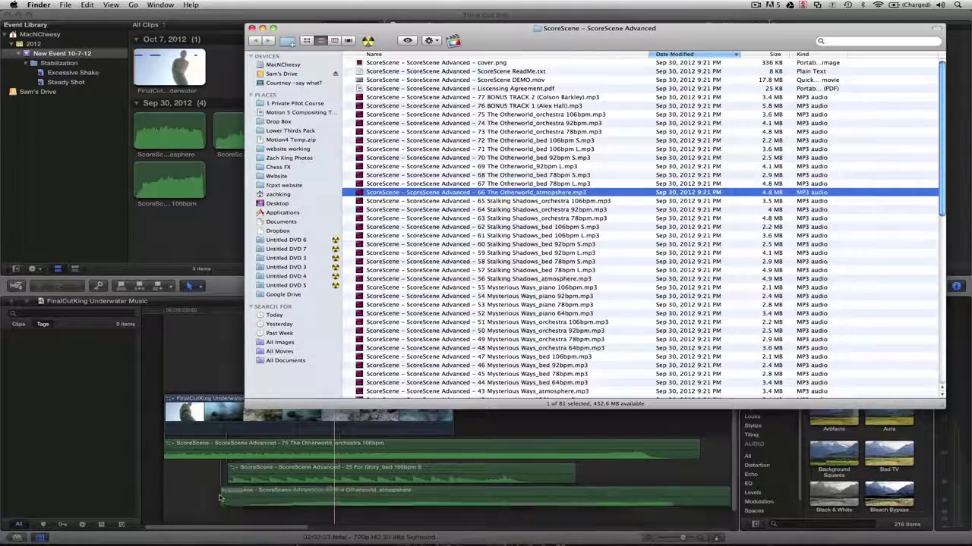
left_click(251, 314)
key("space")
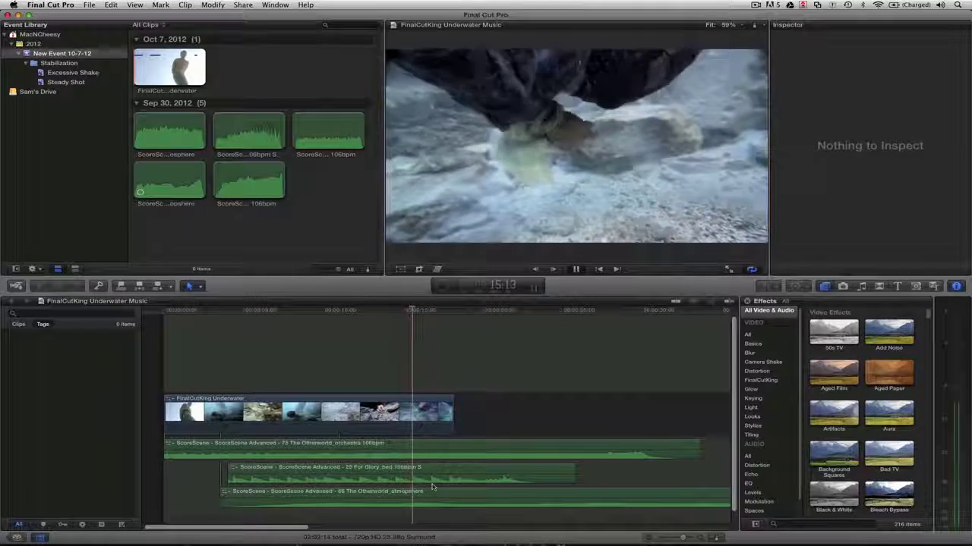
- Stop playback, slide the atmosphere clip toward the video start, and park at 2 seconds
key("space")
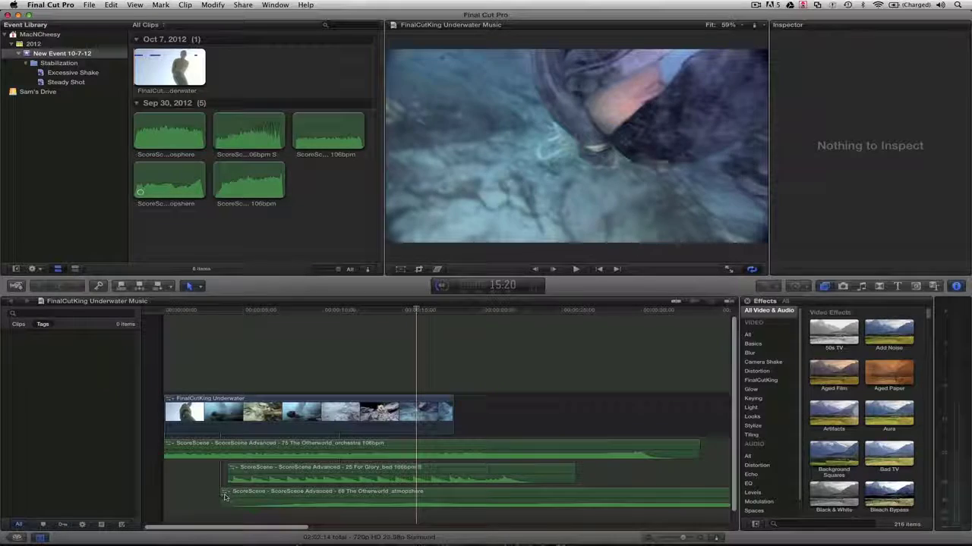
mouse_move(226, 498)
left_mouse_down()
mouse_move(249, 496)
mouse_move(194, 497)
left_mouse_up()
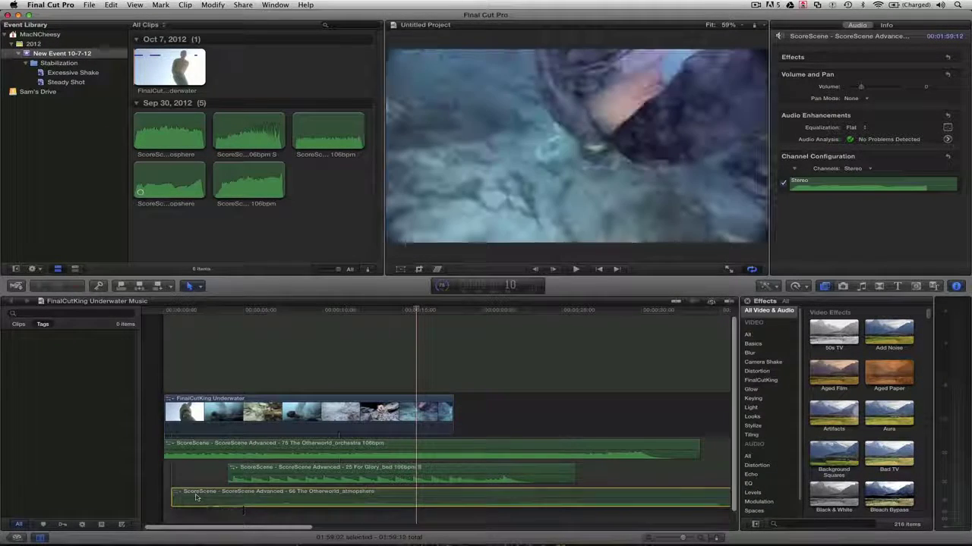
left_click(213, 311)
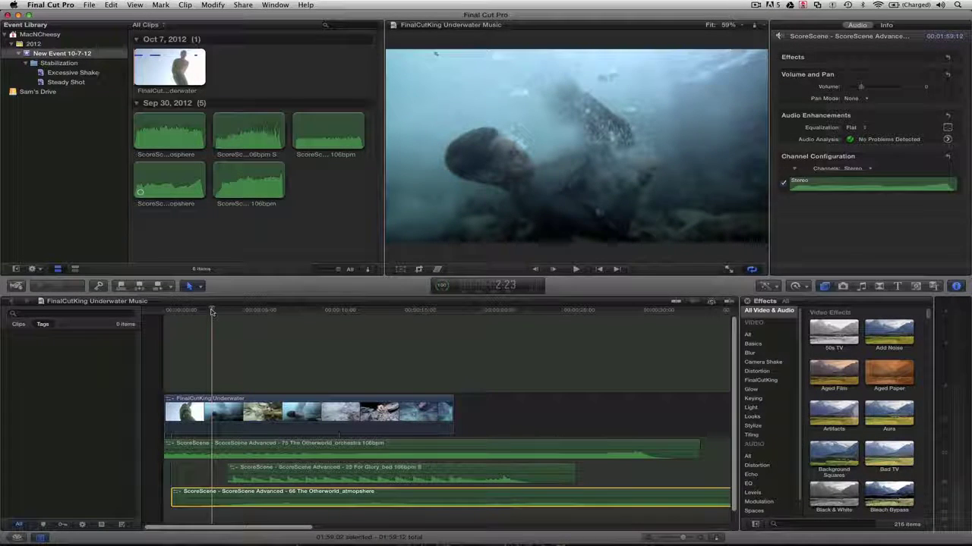
left_click_drag(211, 311, 195, 312)
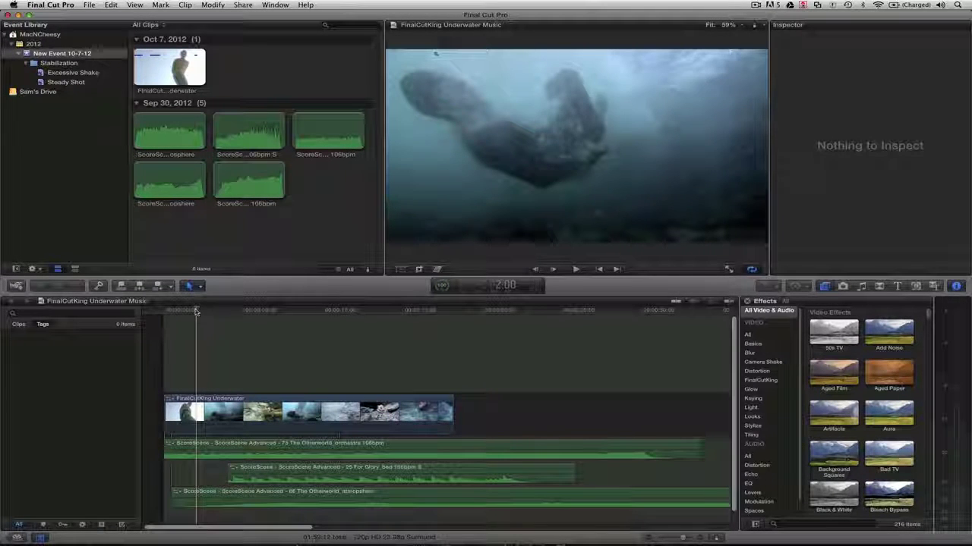